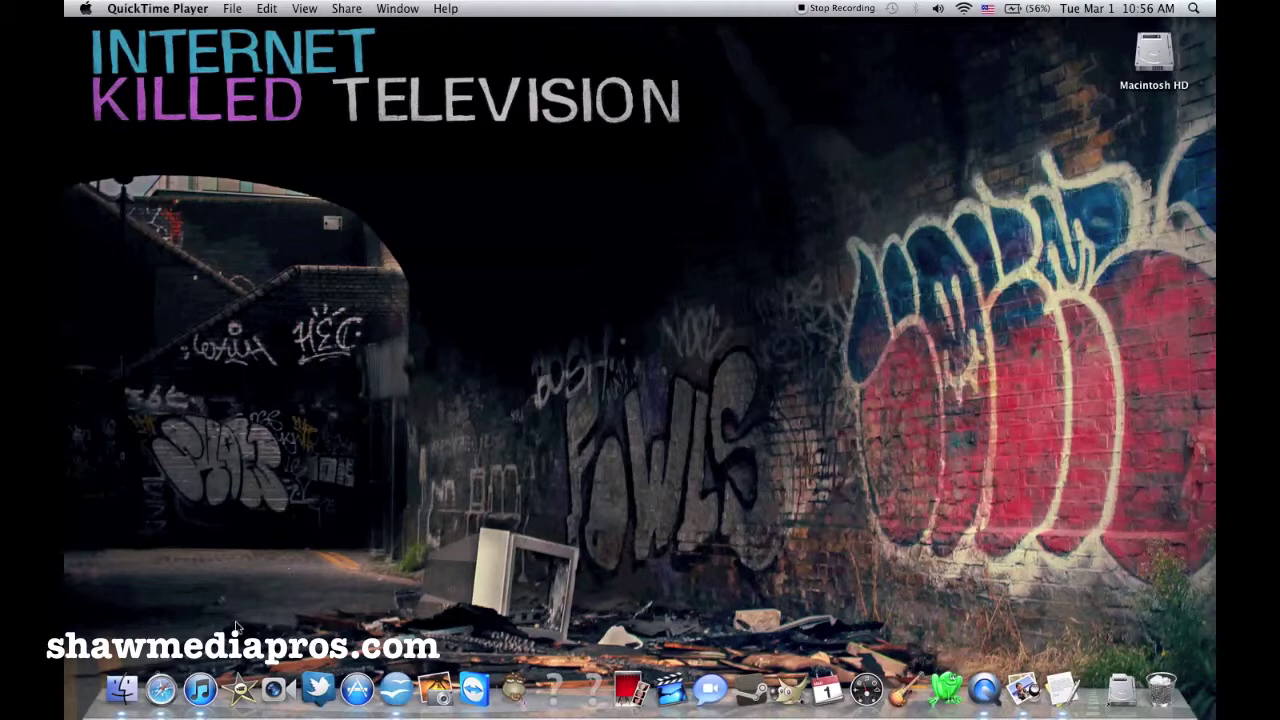
Switch to iTunes and scrub Fully Alive to 0:12 to check the clip's end point, returning the playhead to the start.
click(205, 681)
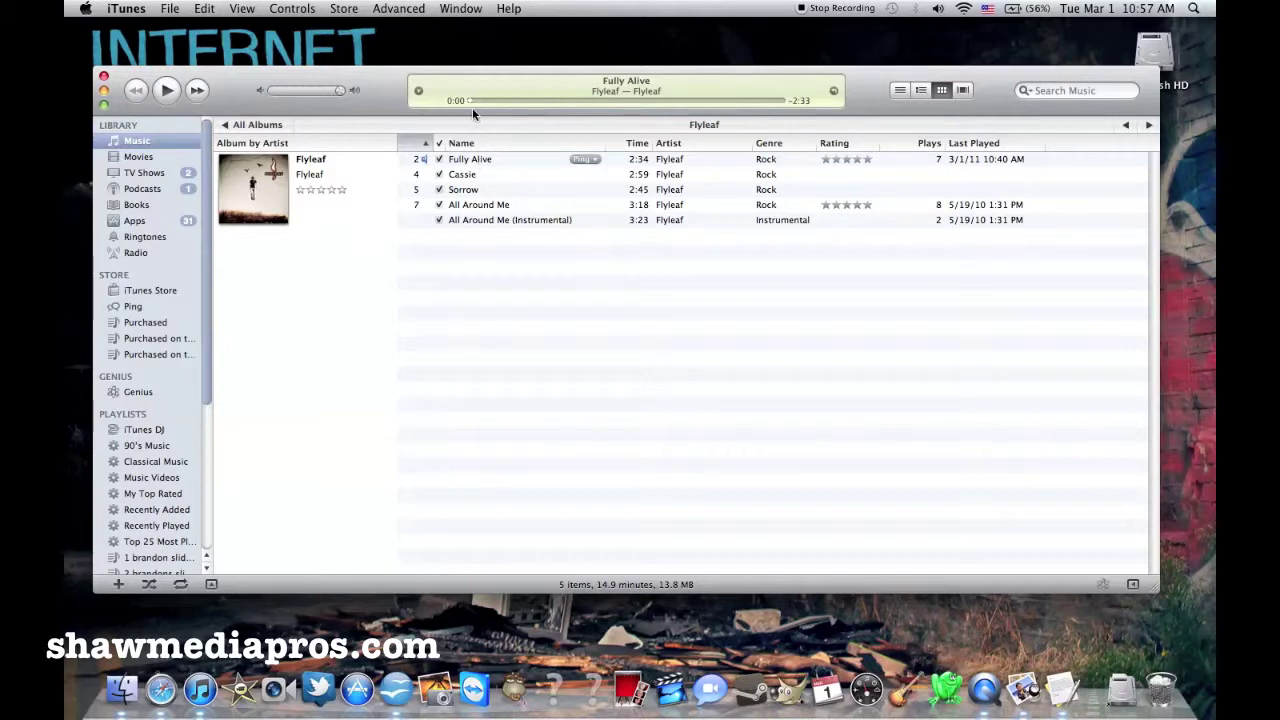
drag(471, 101, 495, 101)
right_click(497, 107)
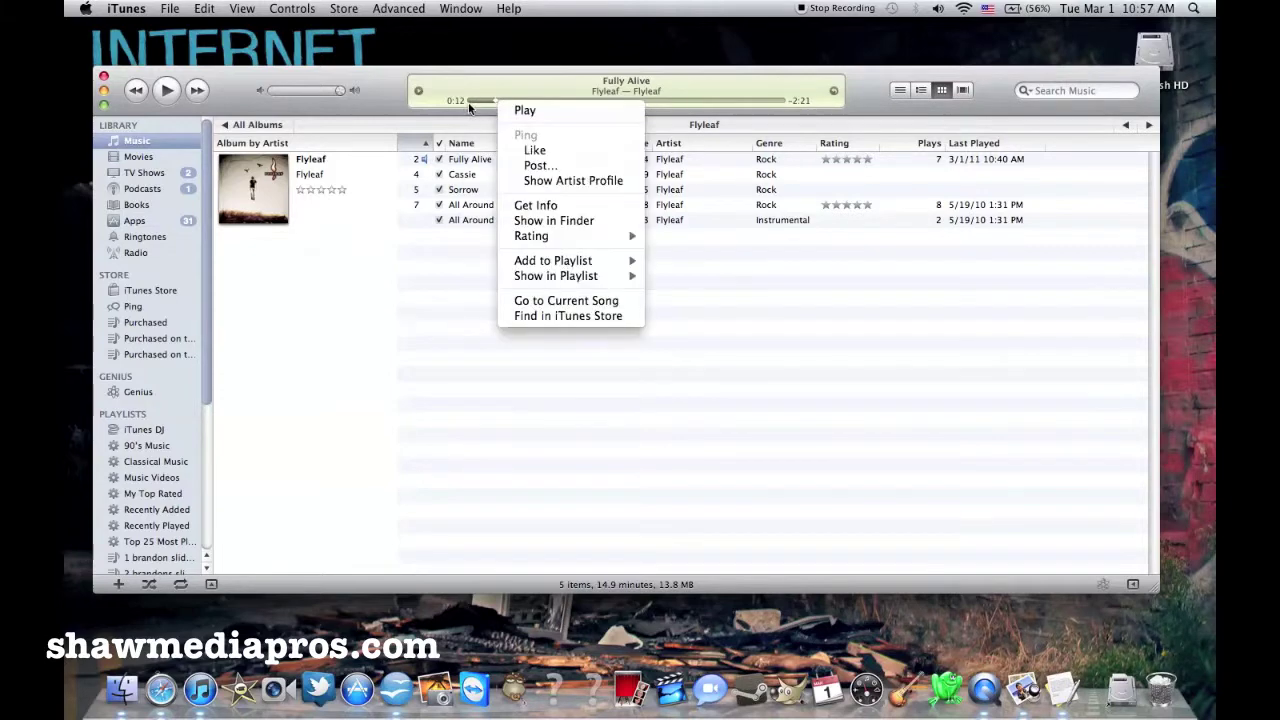
key(Escape)
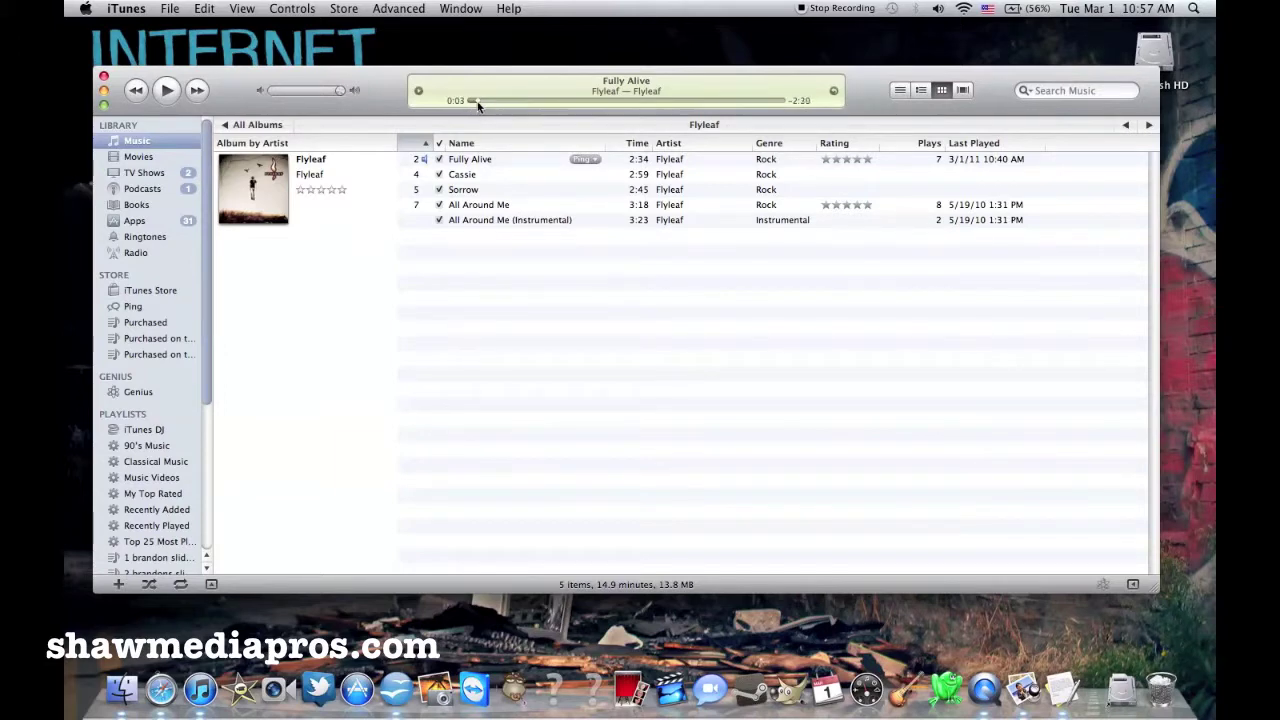
drag(478, 106, 457, 106)
In the info options of the song Fully Alive, enable the start time at 0:00 and set the stop time to 0:12.
right_click(475, 159)
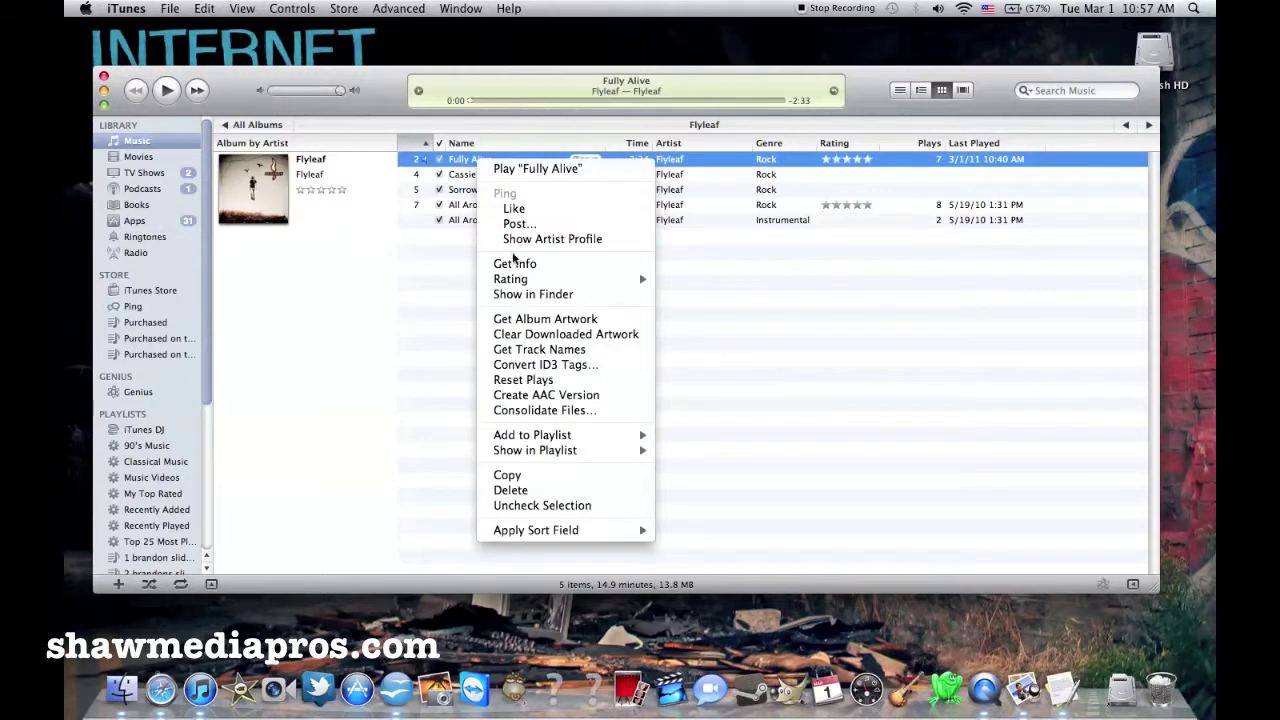
click(514, 262)
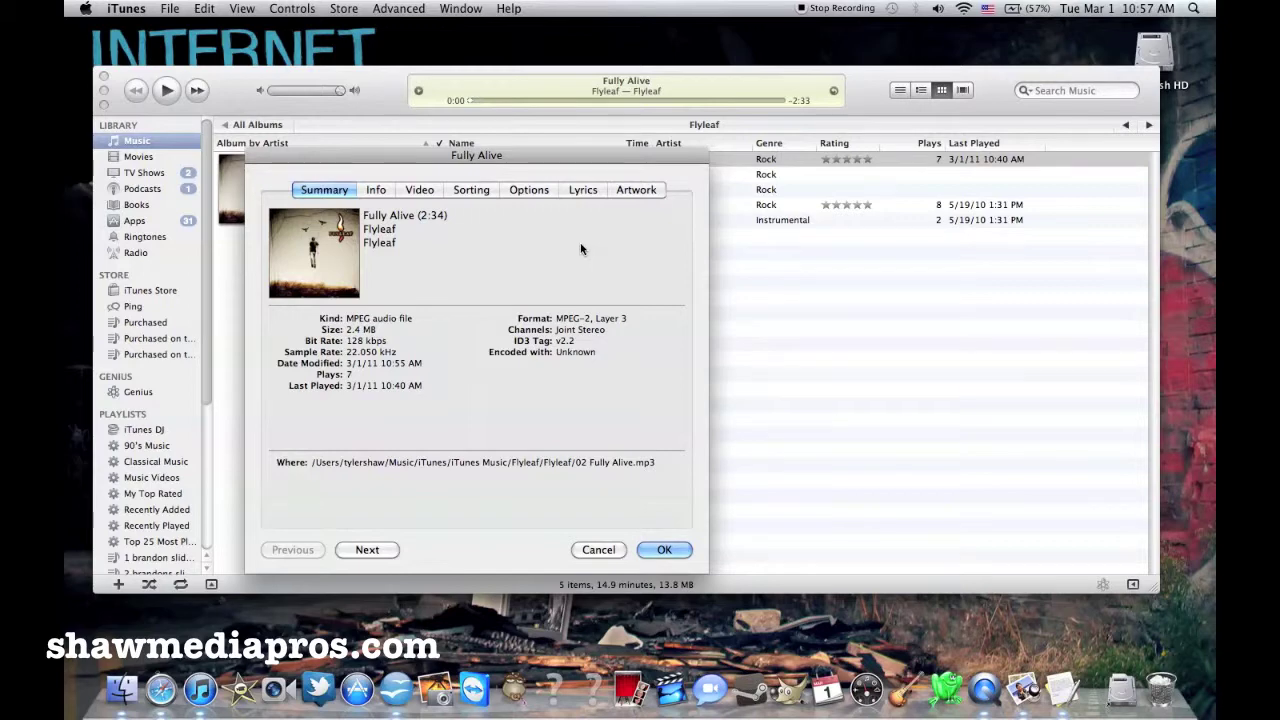
click(537, 190)
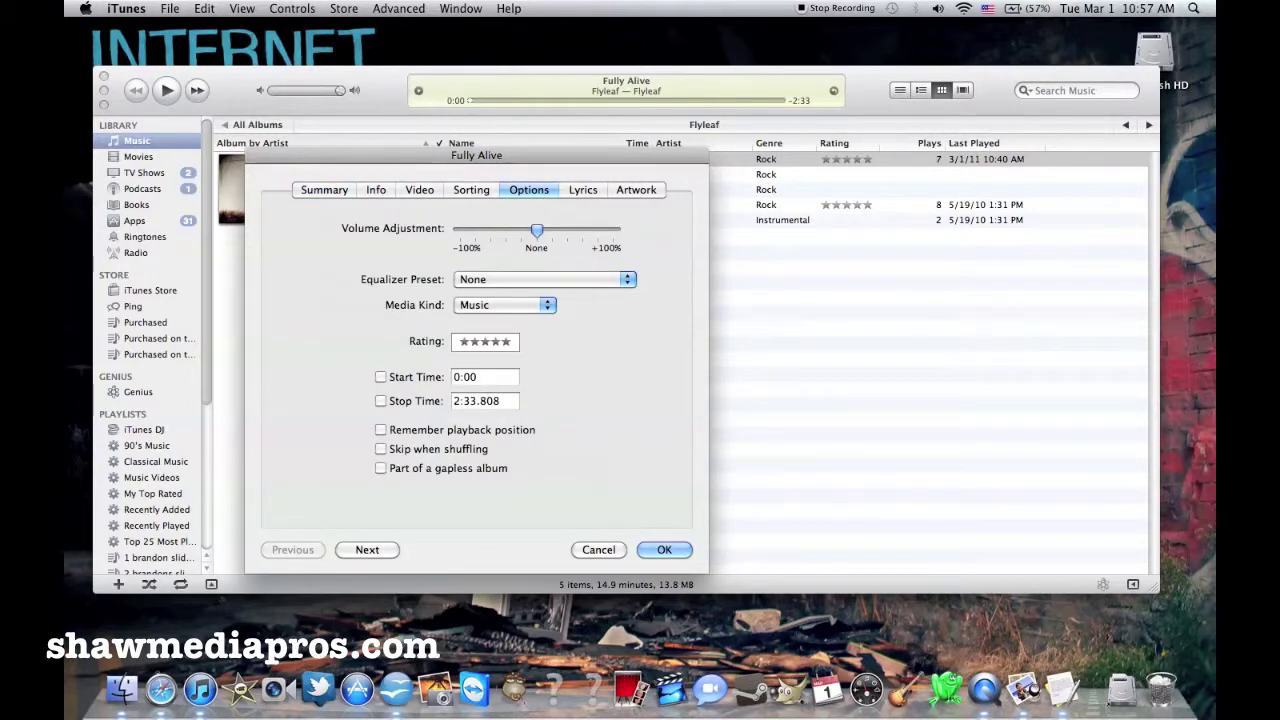
click(500, 401)
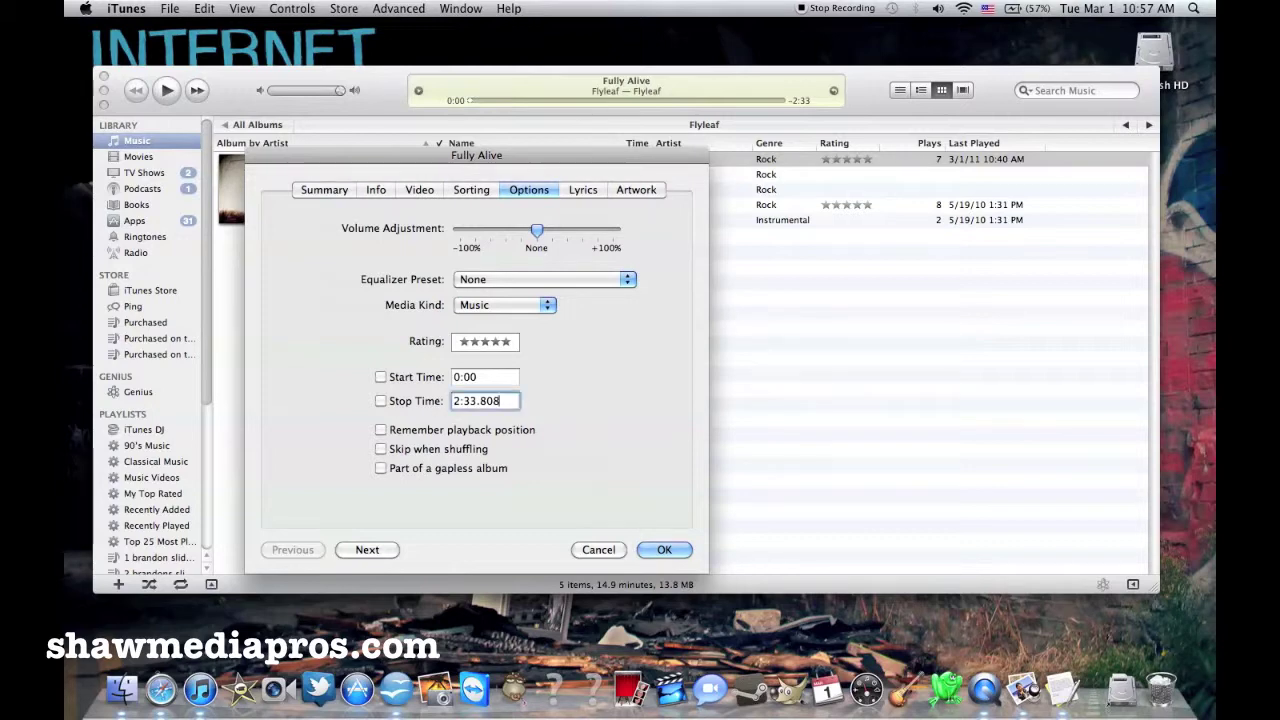
key(BackSpace)
key(BackSpace)
key(BackSpace)
key(BackSpace)
key(BackSpace)
key(BackSpace)
key(BackSpace)
key(BackSpace)
text(0)
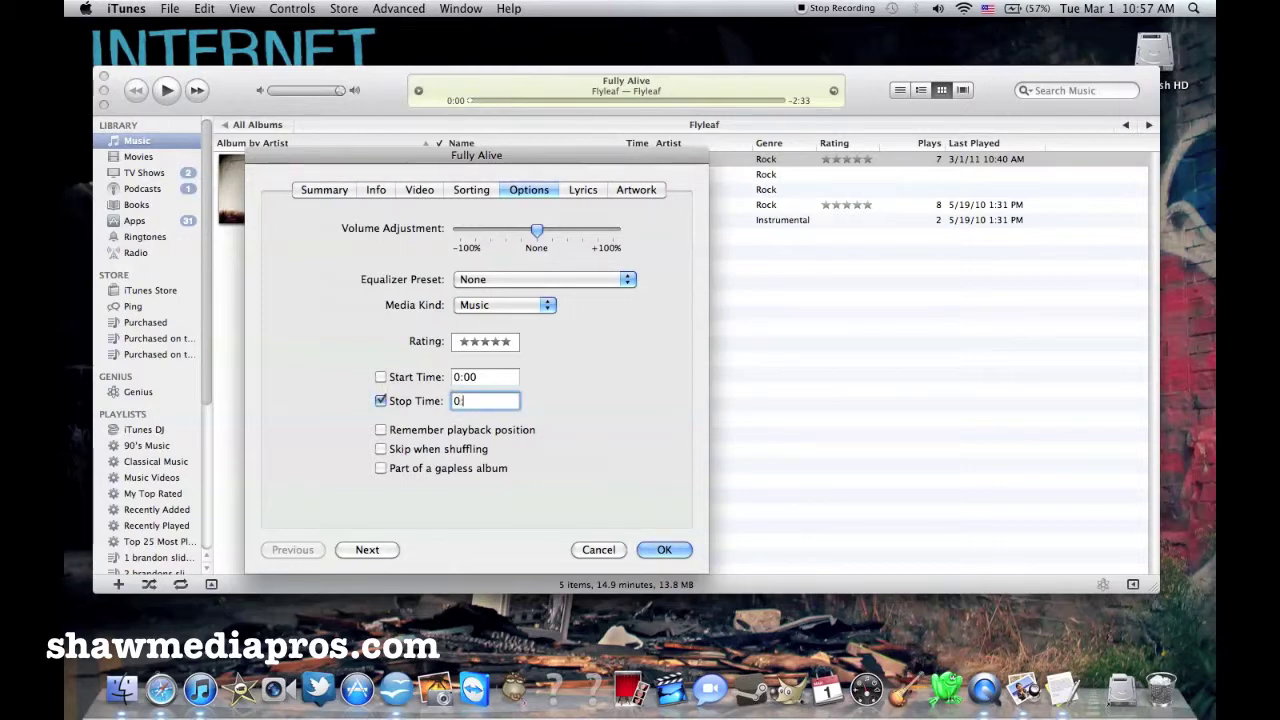
text(:12)
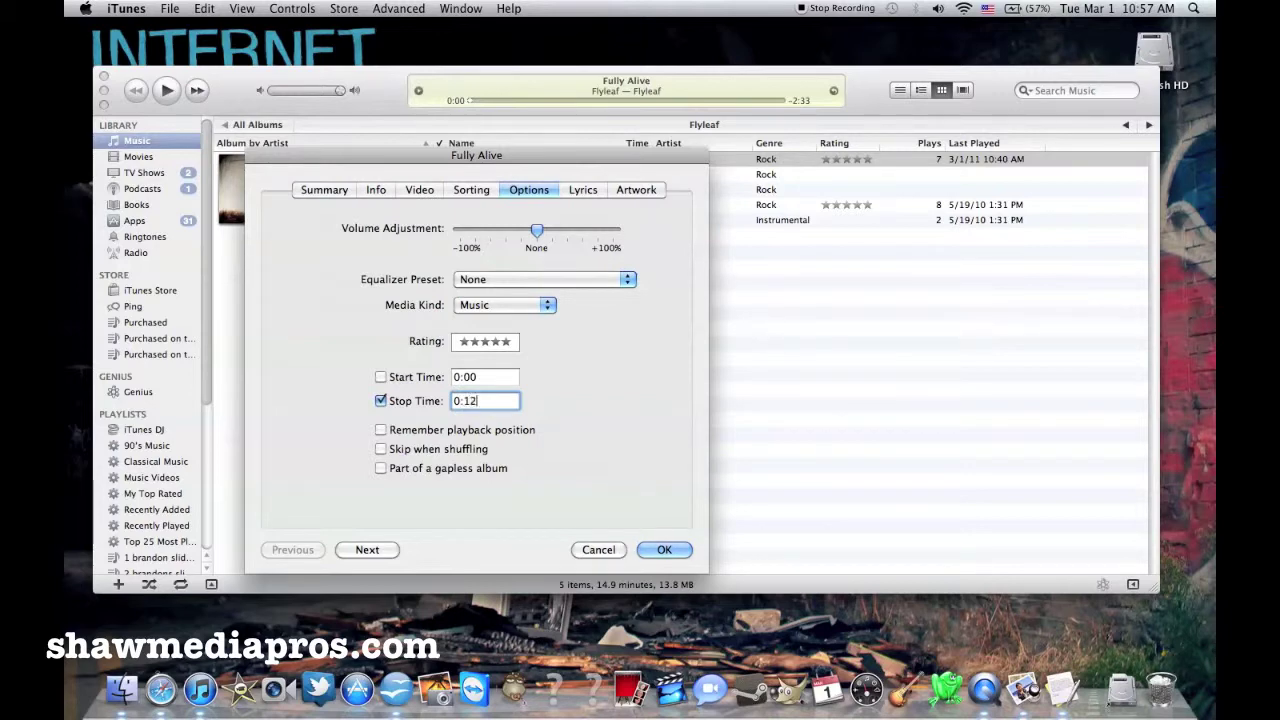
click(380, 377)
click(665, 550)
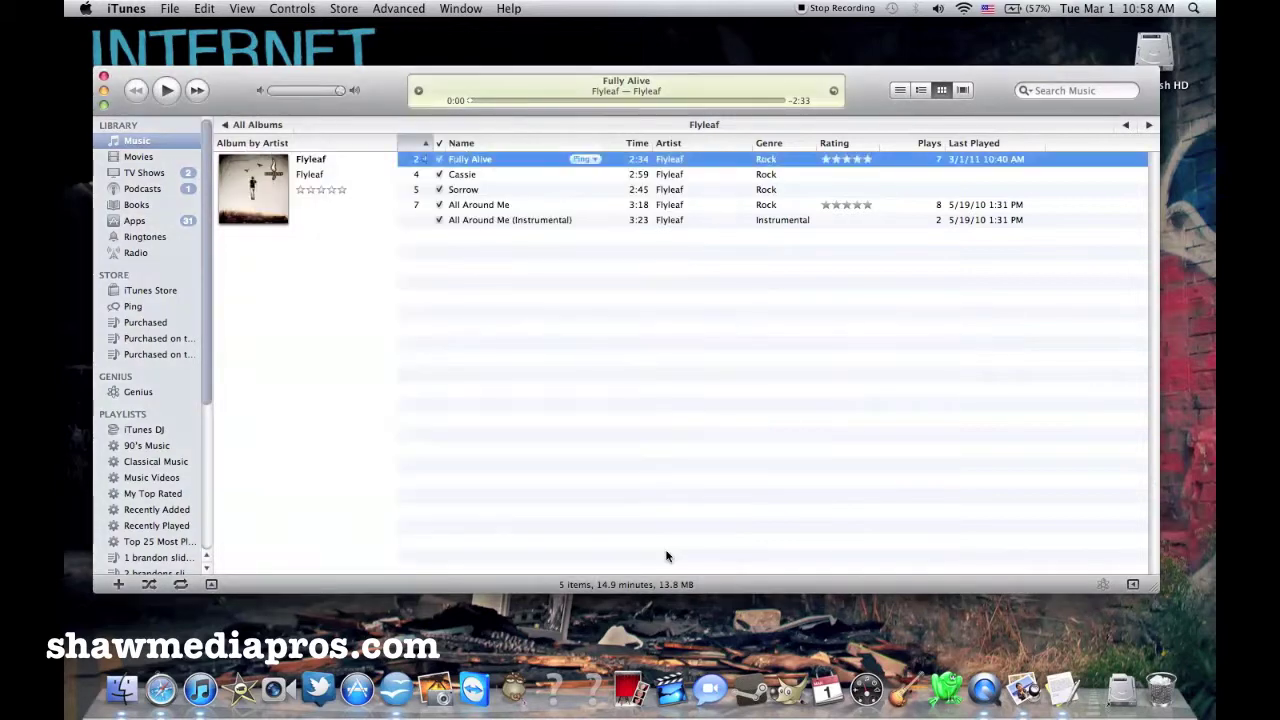
Create an AAC version of the trimmed Fully Alive song and briefly play the new 0:12 clip.
right_click(480, 166)
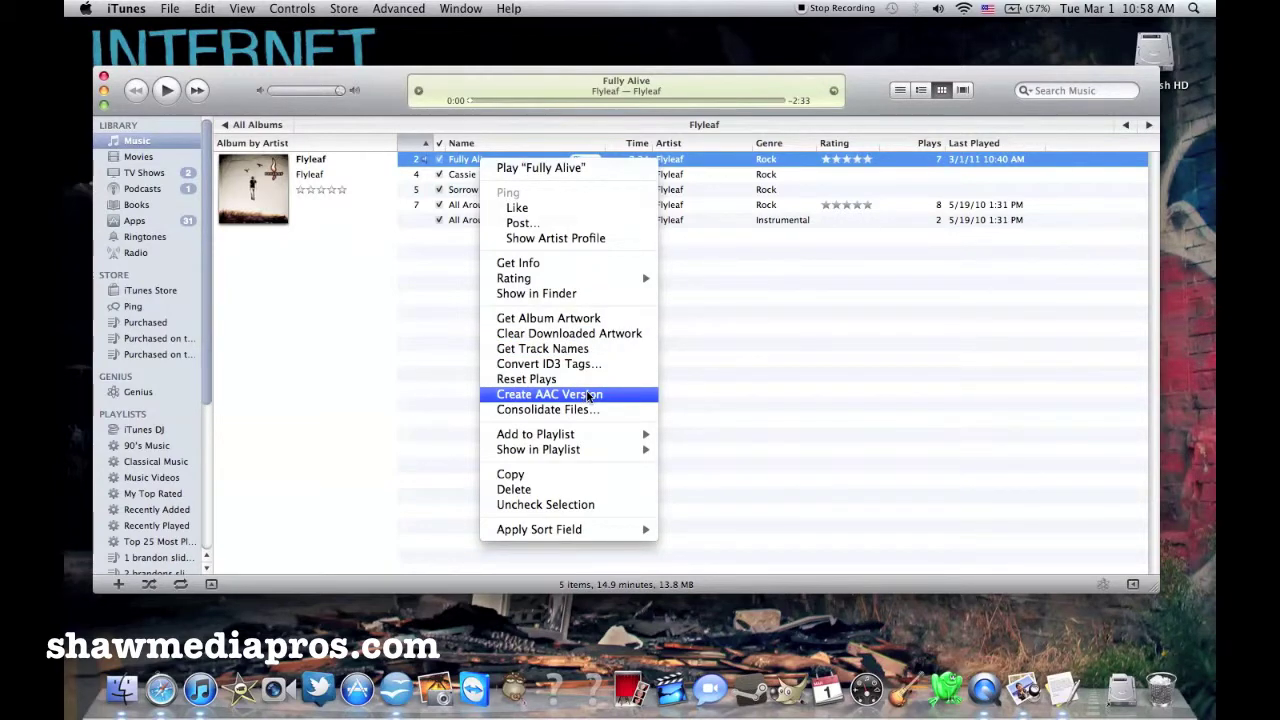
click(588, 396)
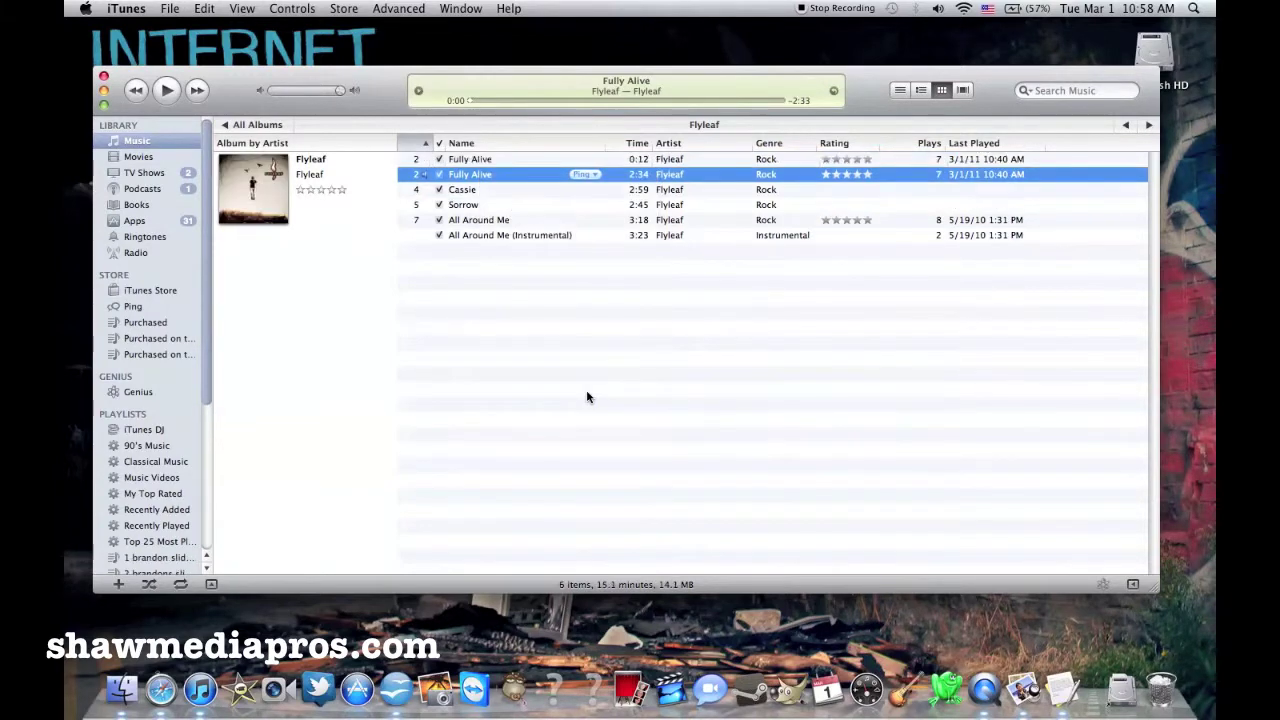
double_click(478, 160)
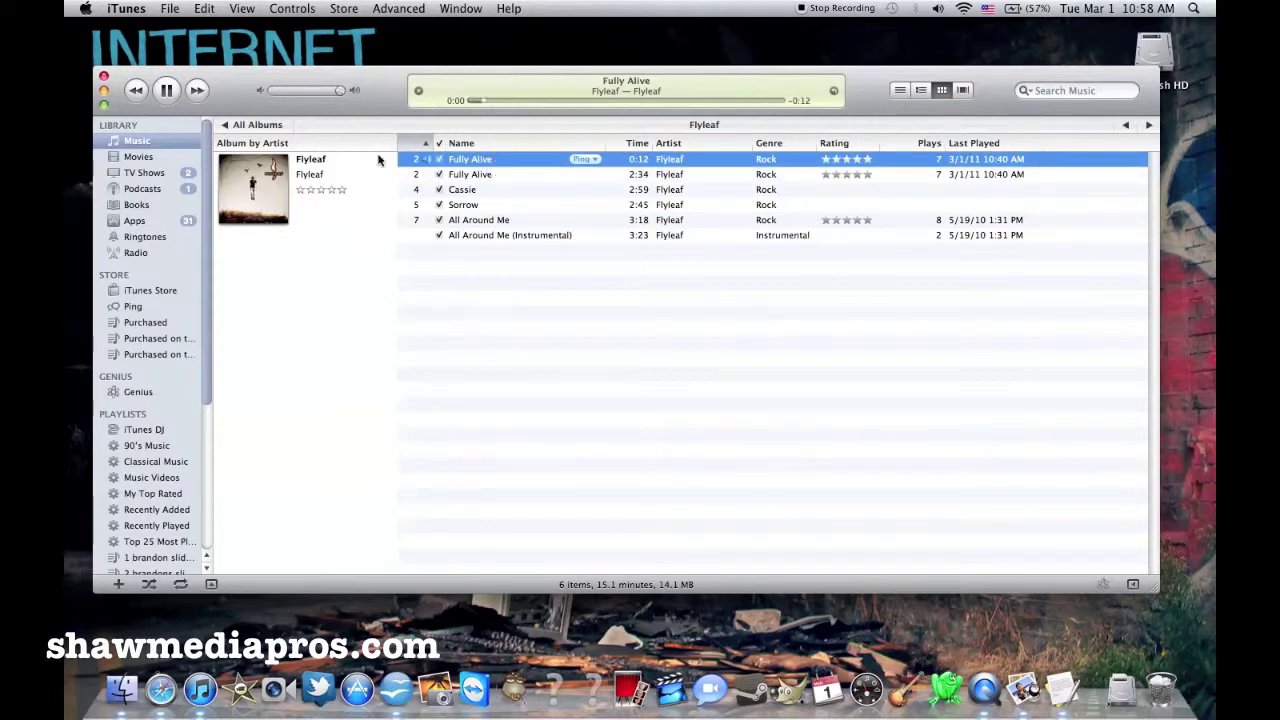
click(167, 90)
Reveal the 0:12 Fully Alive clip in Finder, move 02 Fully Alive.m4a to the desktop and close the folder window.
right_click(467, 165)
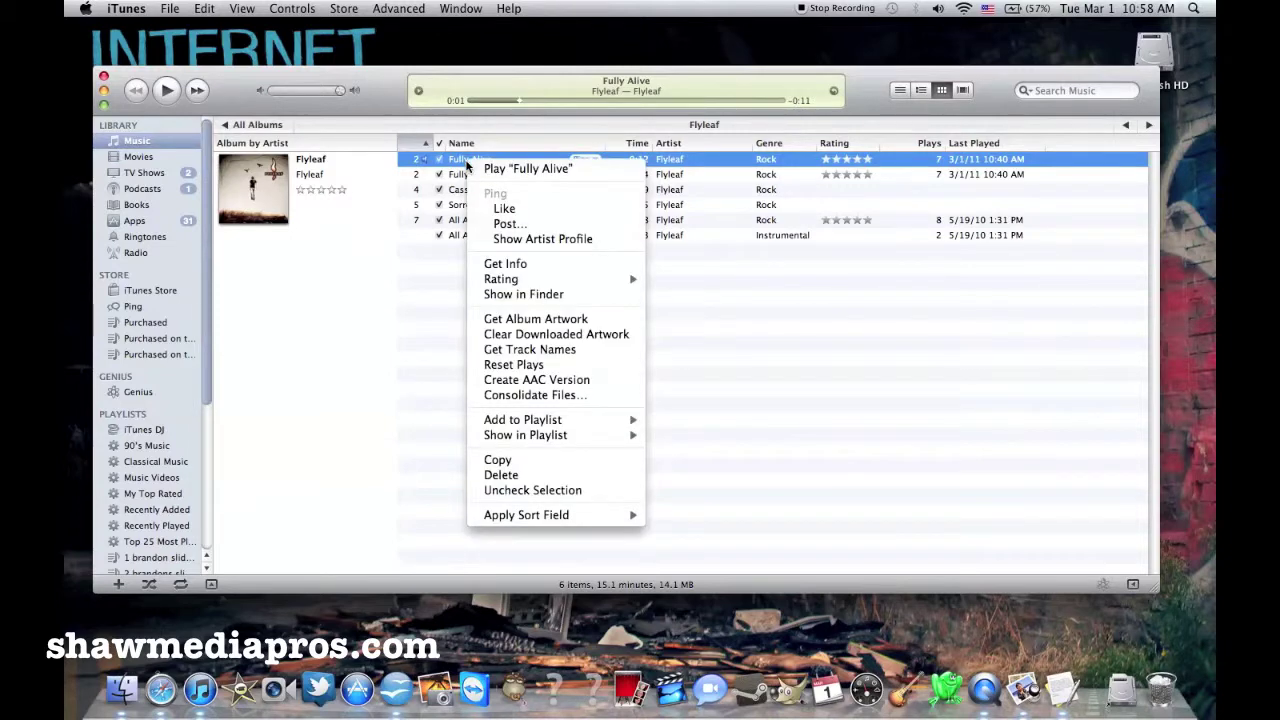
click(541, 295)
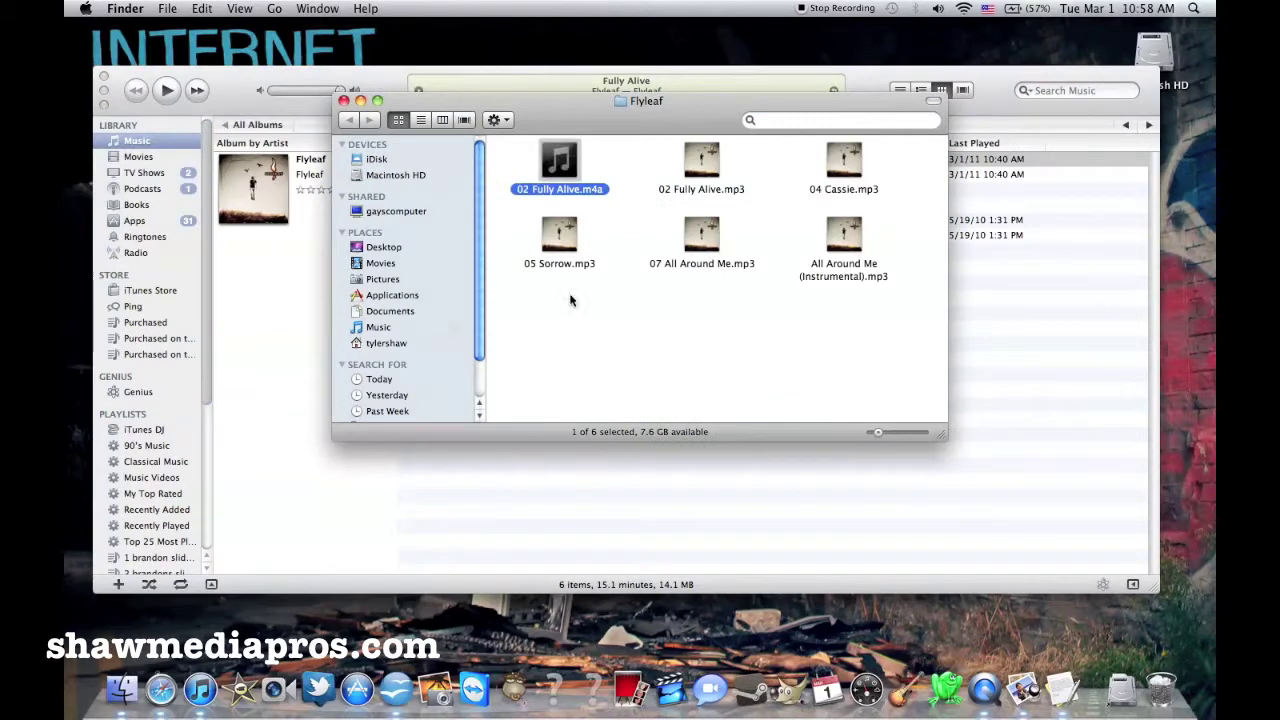
click(603, 216)
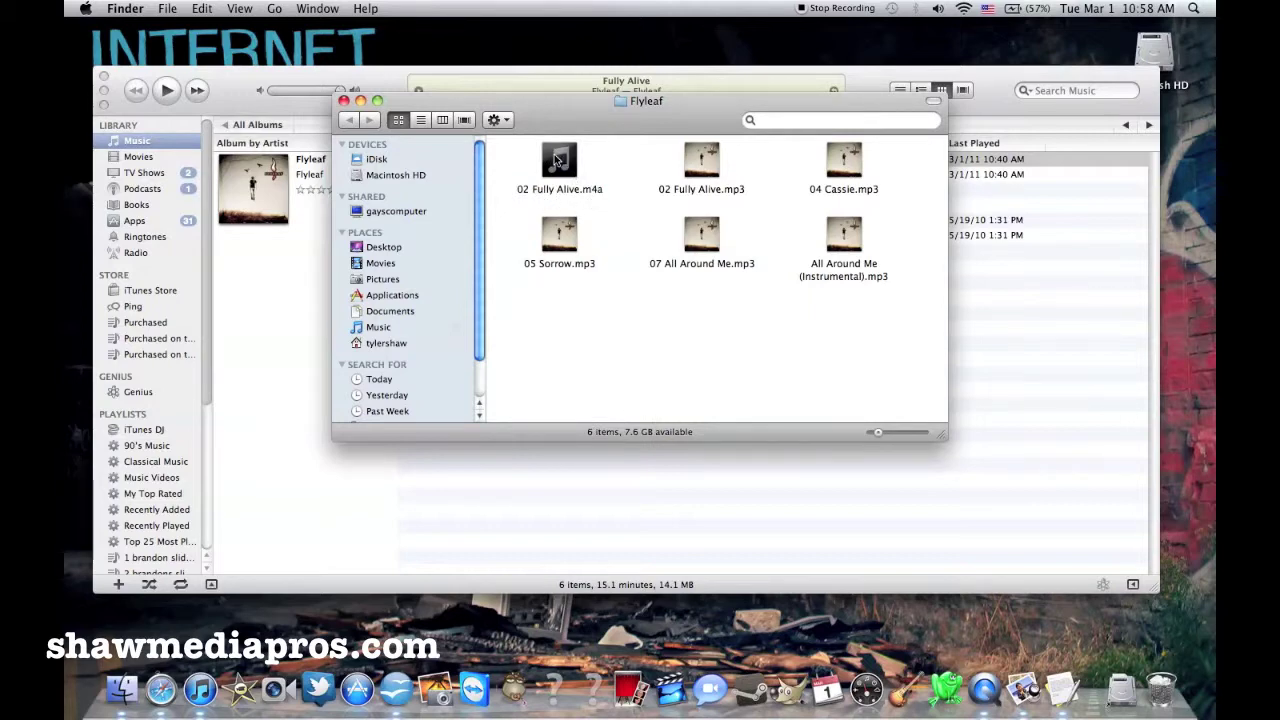
drag(555, 157, 688, 628)
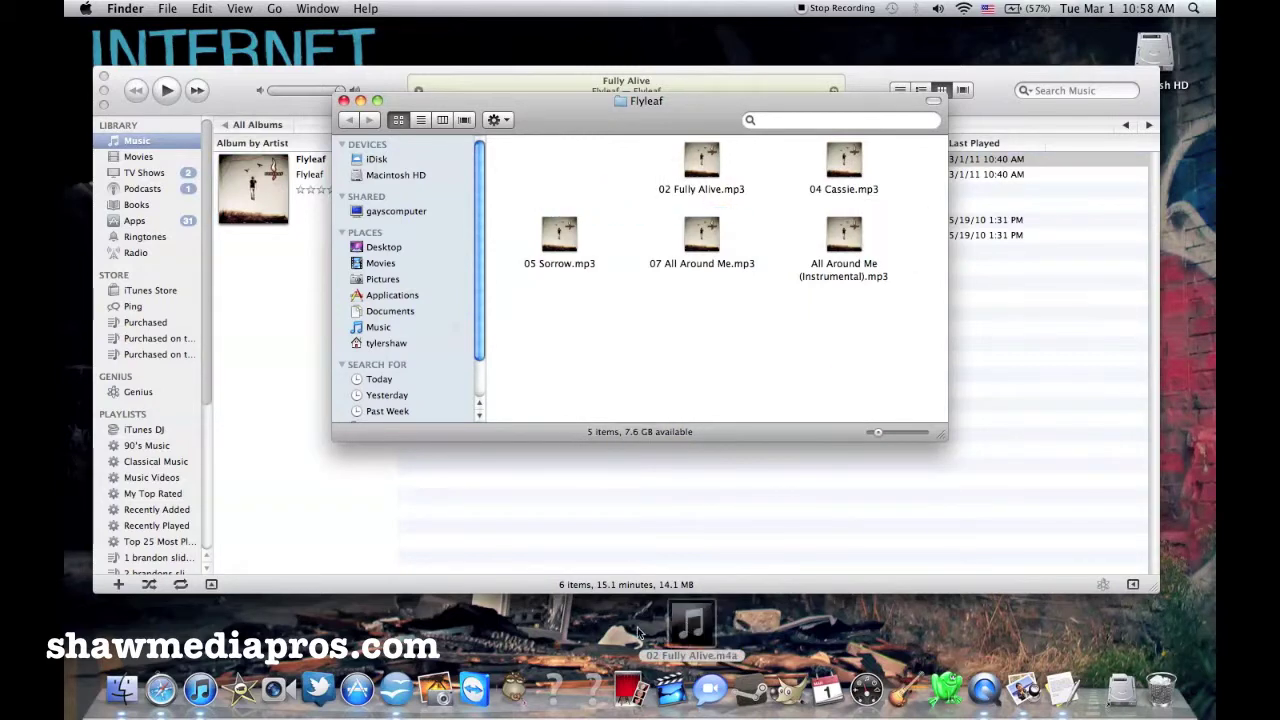
click(343, 101)
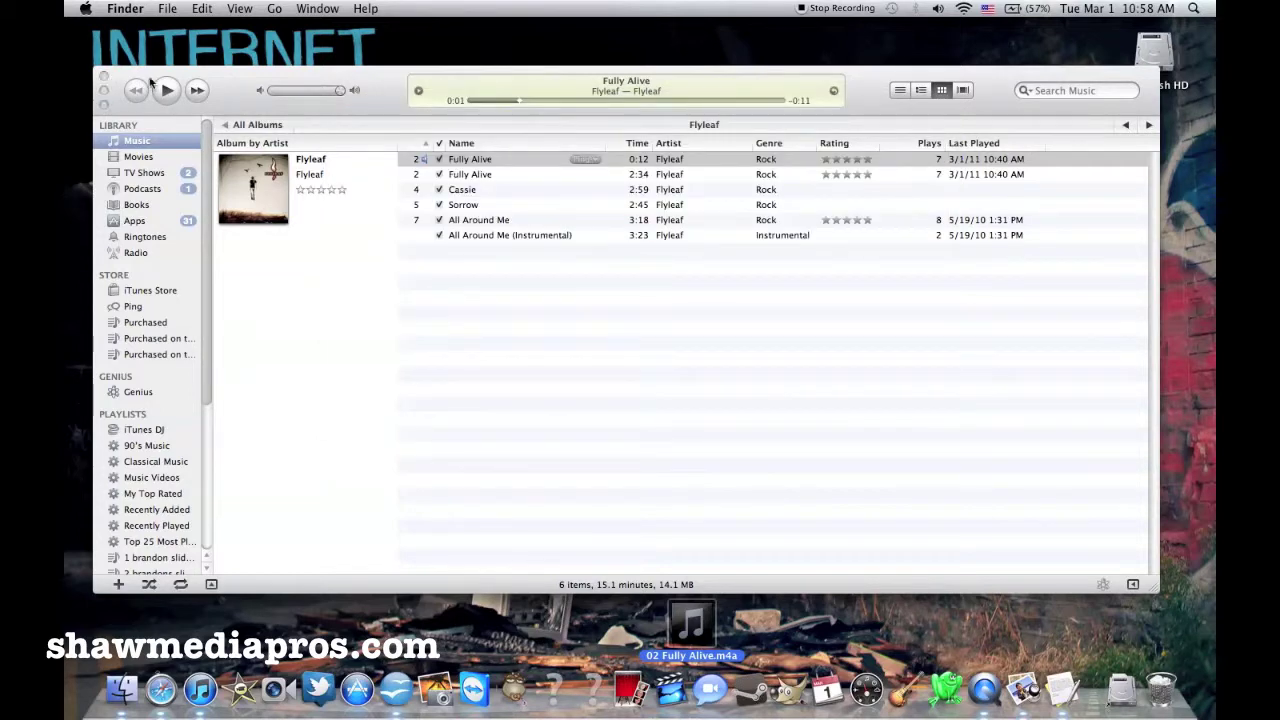
Remove the 0:12 Fully Alive clip from the iTunes library and close the iTunes window.
click(494, 143)
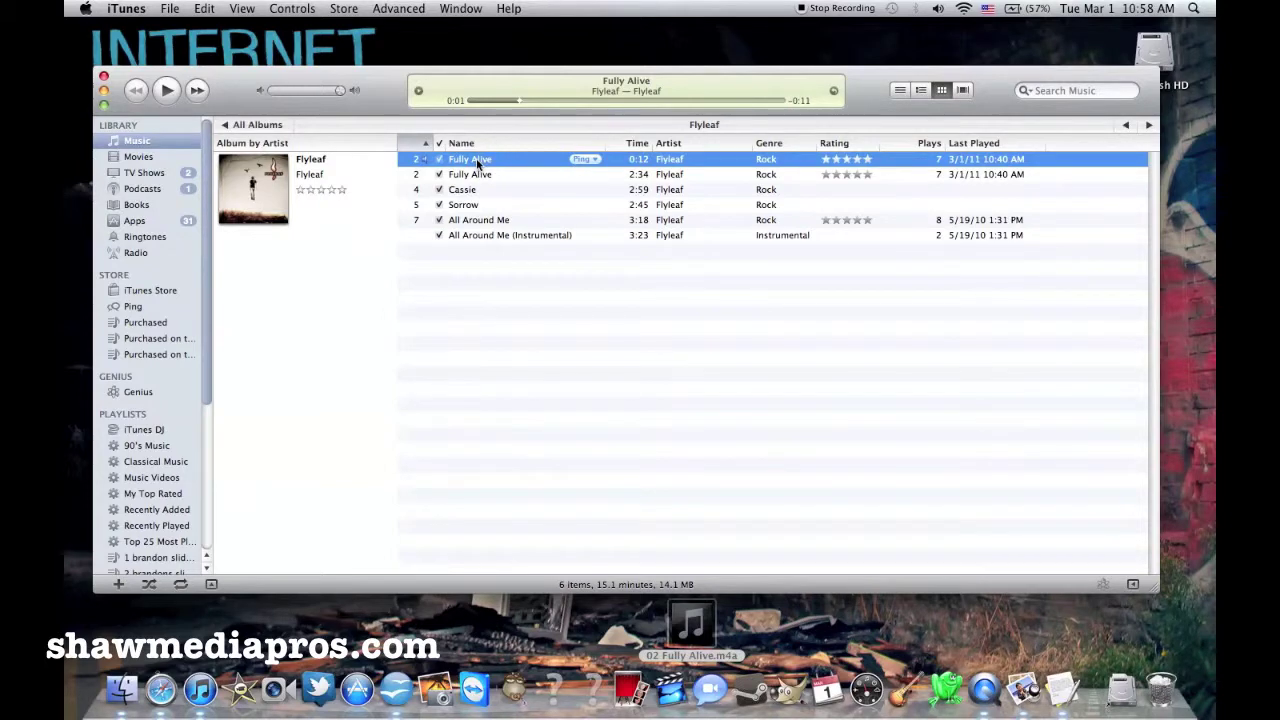
right_click(477, 163)
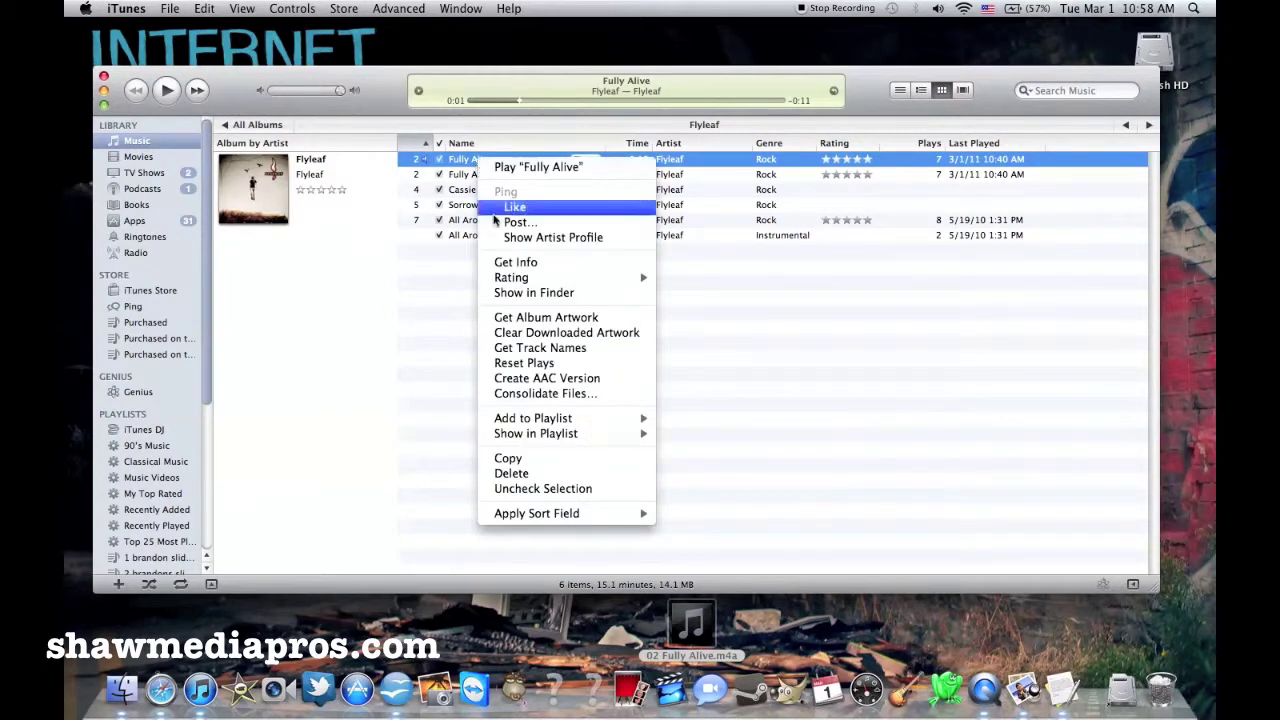
click(512, 474)
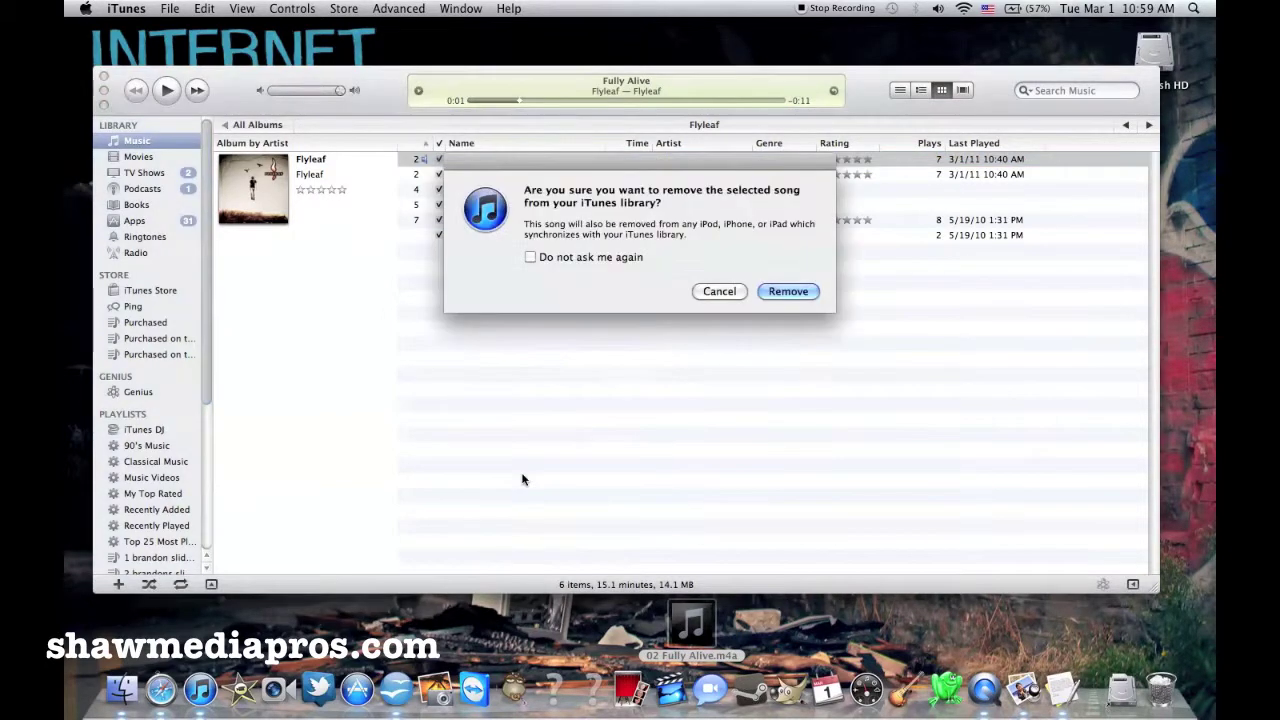
click(783, 292)
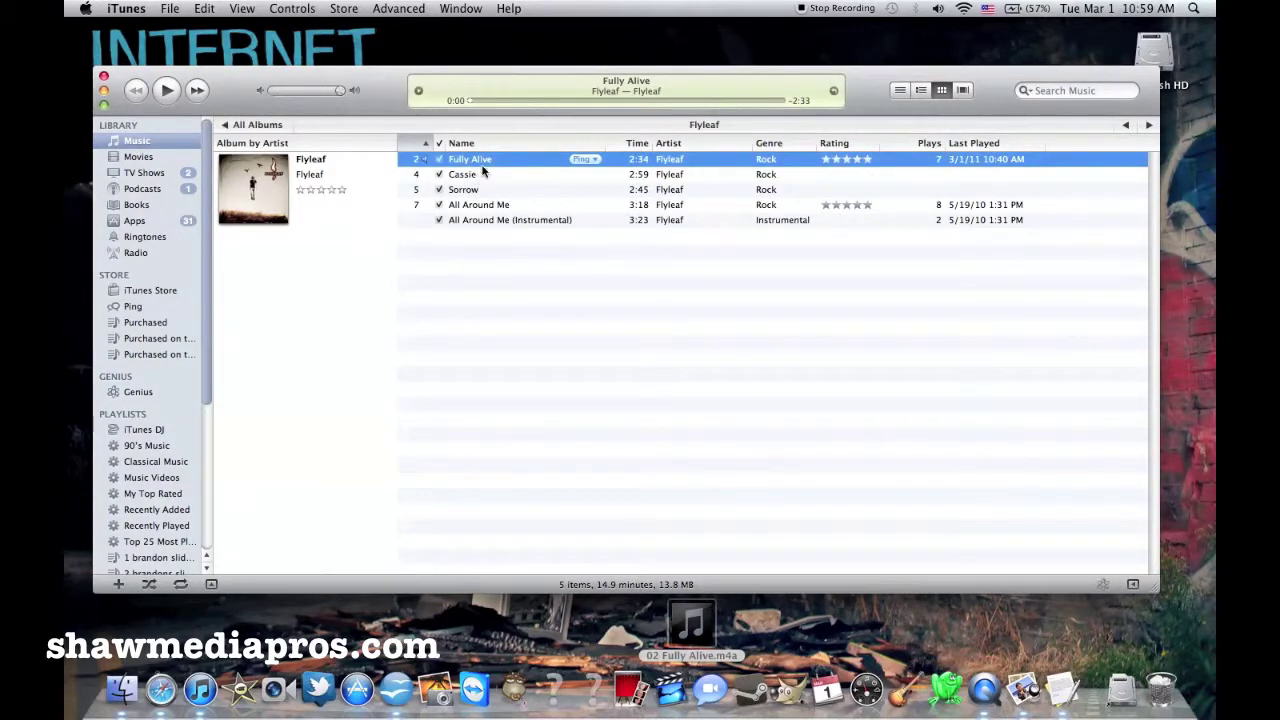
click(104, 77)
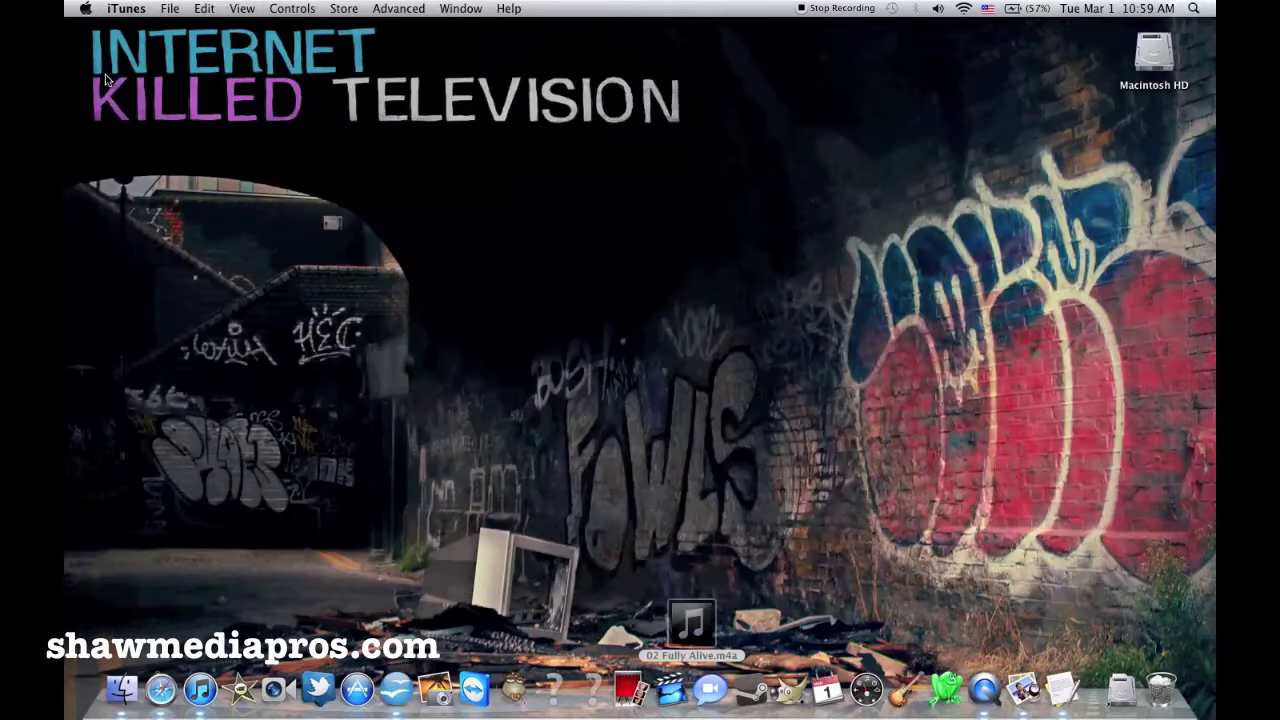
Move the clip file to the middle of the desktop and rename it 02 Fully Alive.m4r, accepting the new extension.
drag(692, 628, 624, 314)
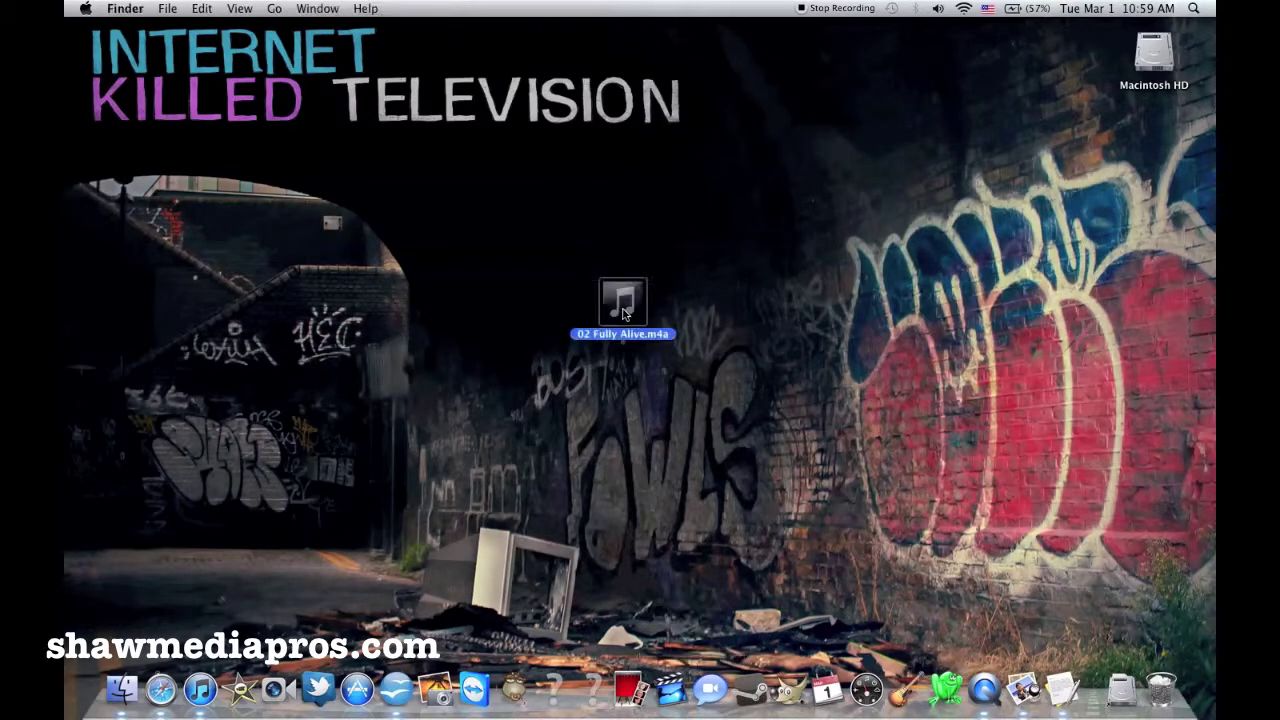
click(640, 369)
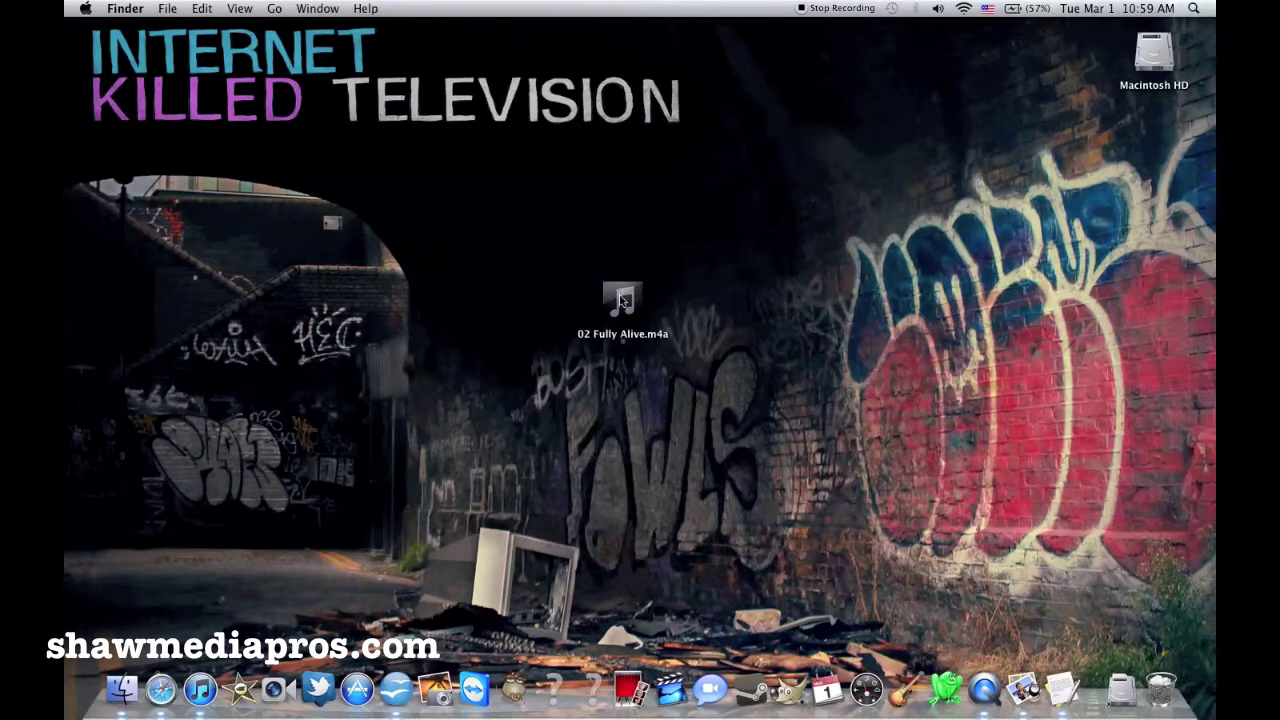
click(644, 337)
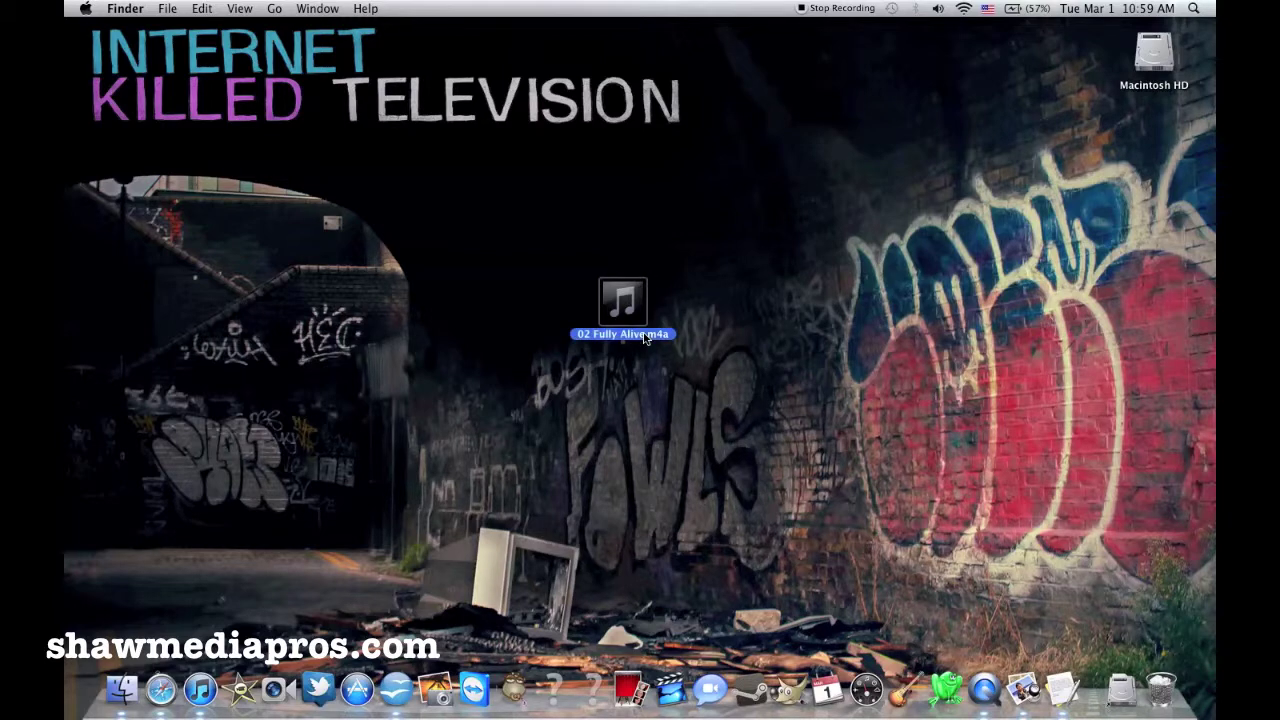
click(644, 337)
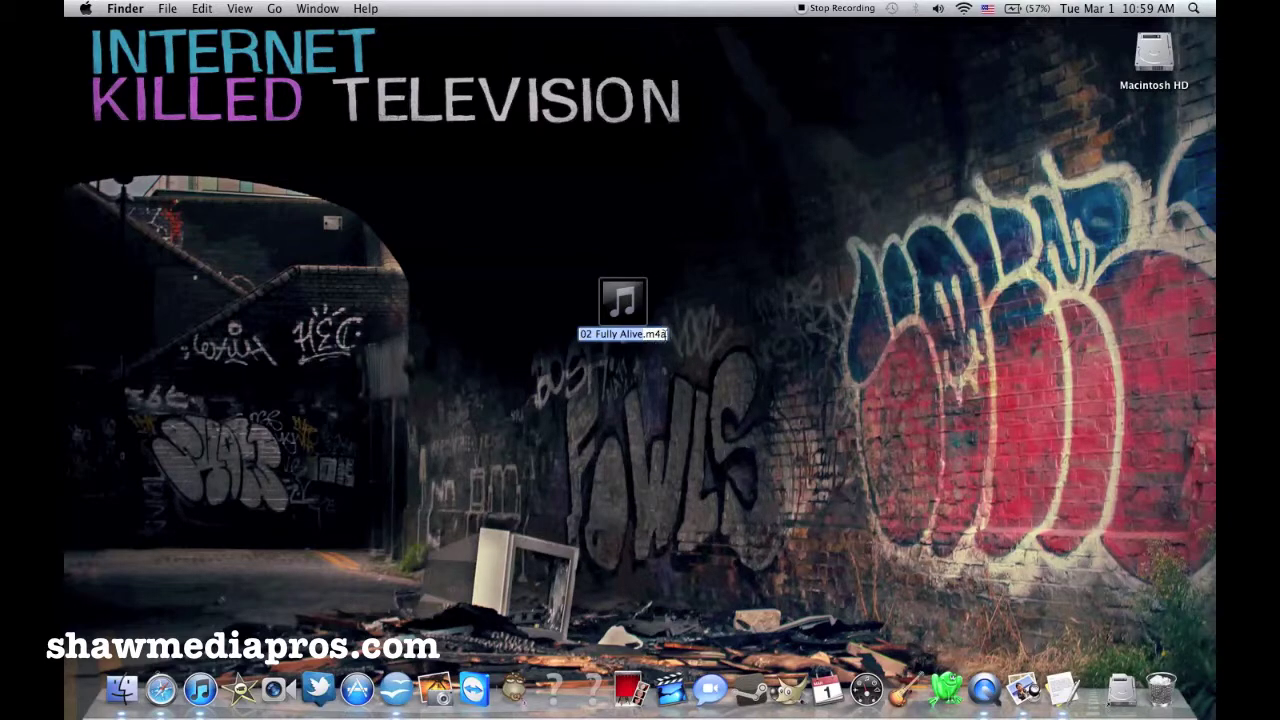
click(665, 334)
key(BackSpace)
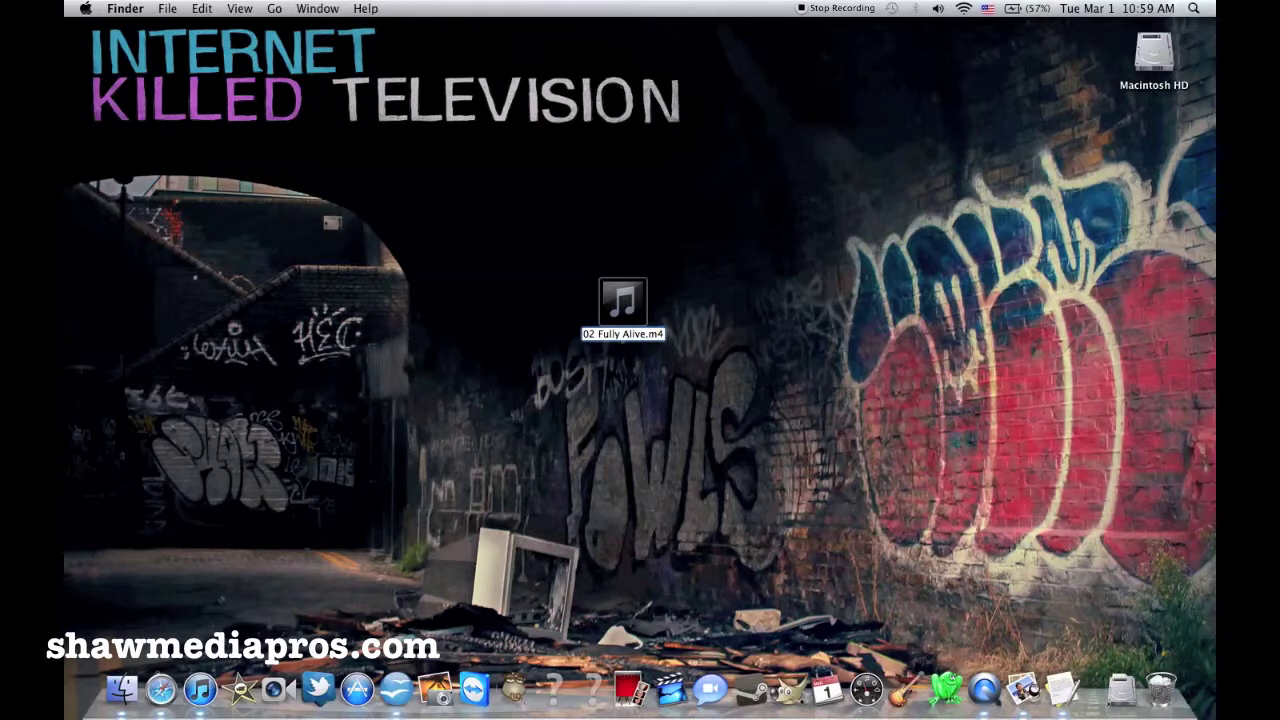
text(r)
key(Return)
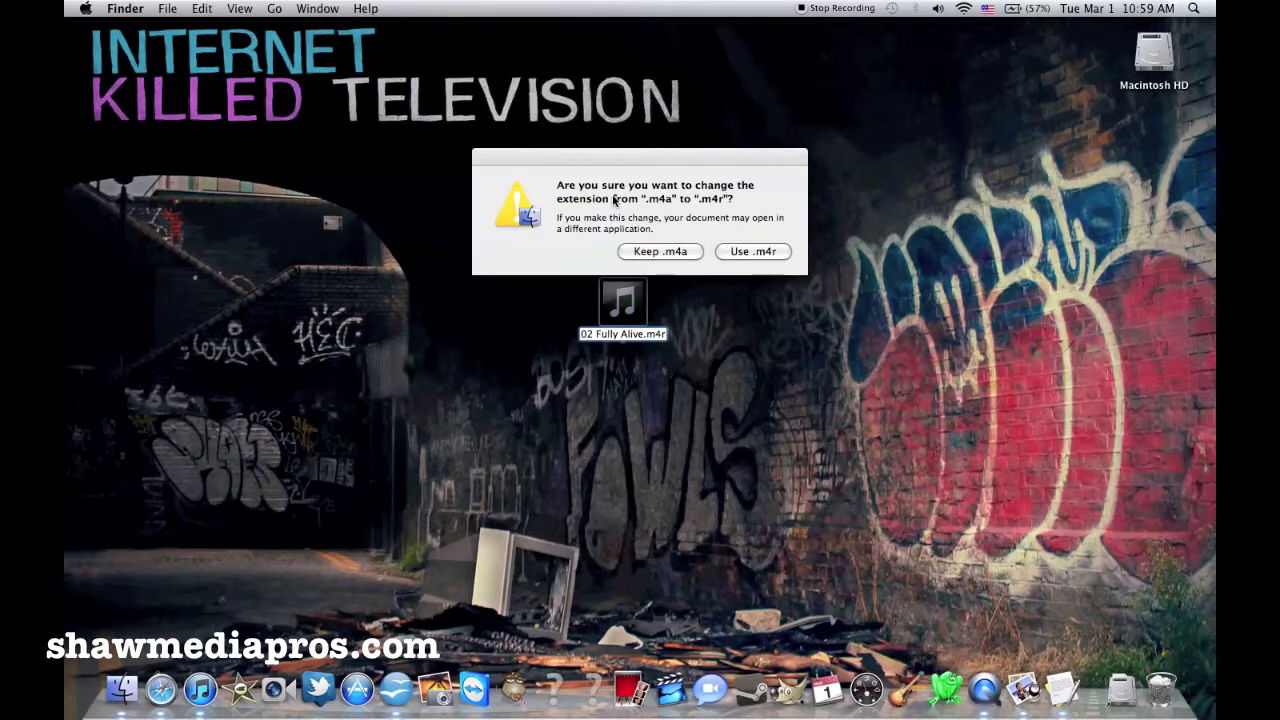
click(745, 252)
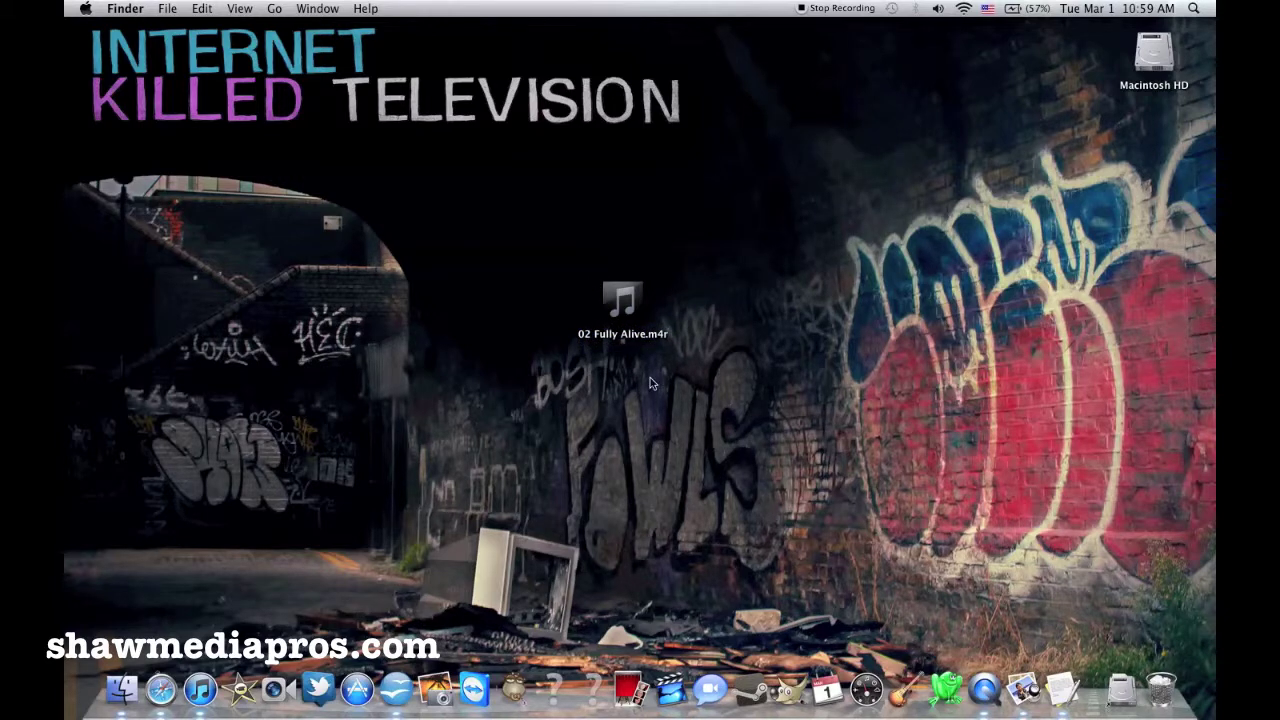
Add 02 Fully Alive.m4r to iTunes by opening it, and select the Fully Alive entry in the ringtones library.
double_click(625, 310)
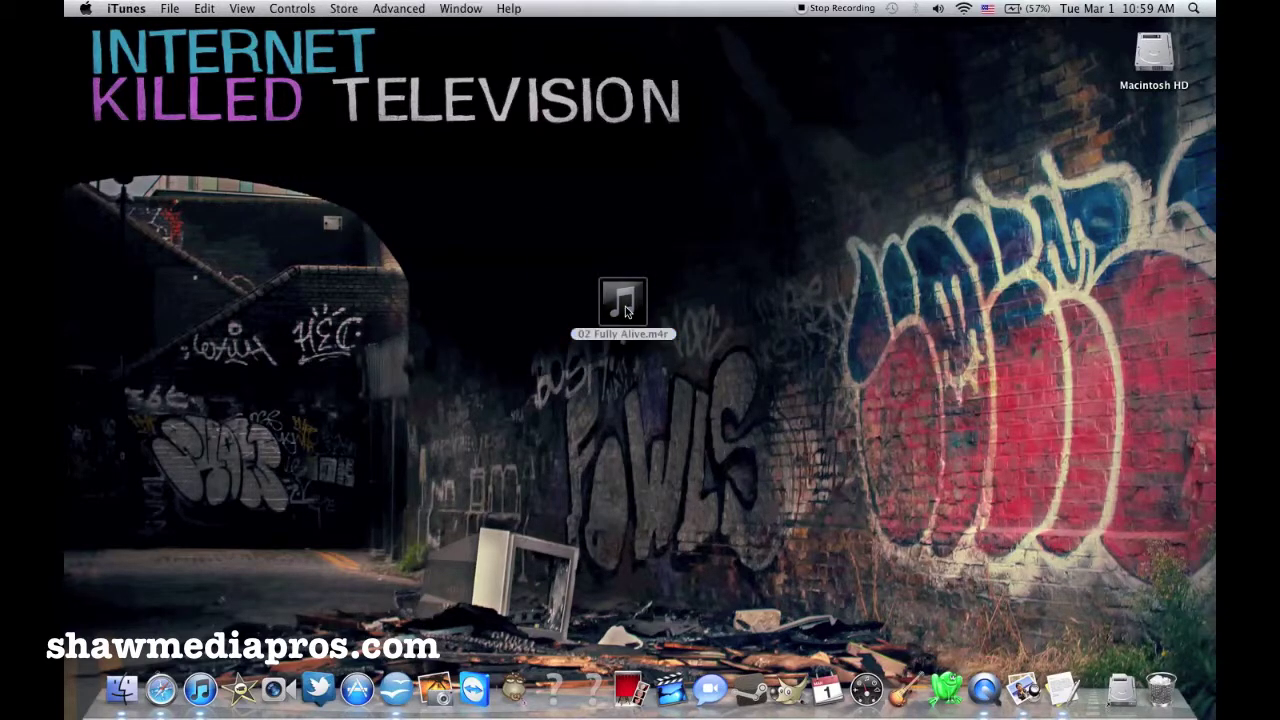
click(200, 686)
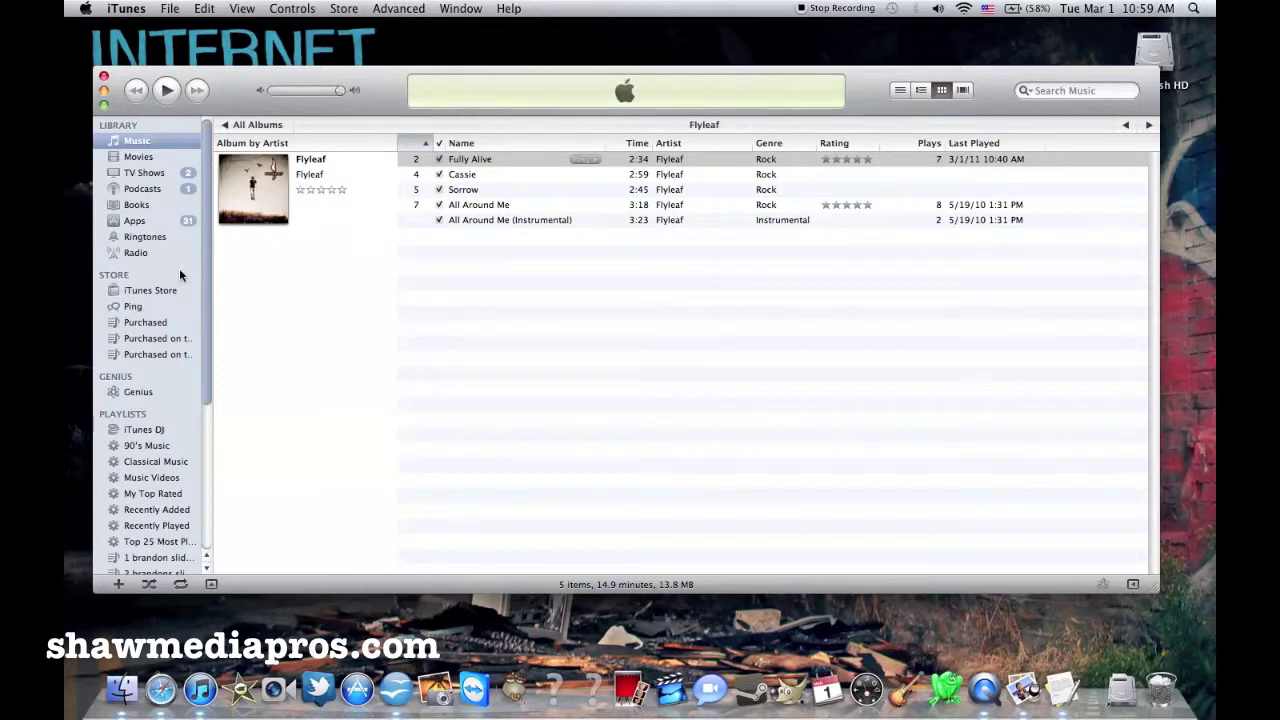
click(150, 237)
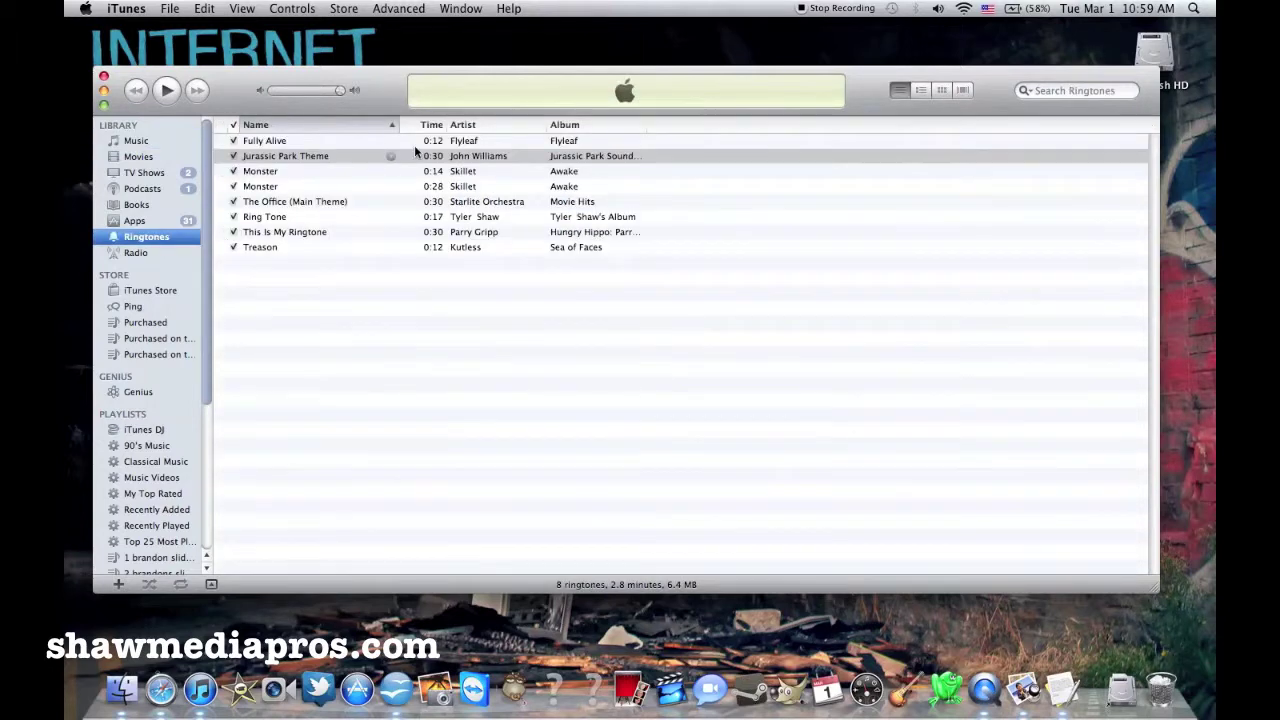
click(385, 141)
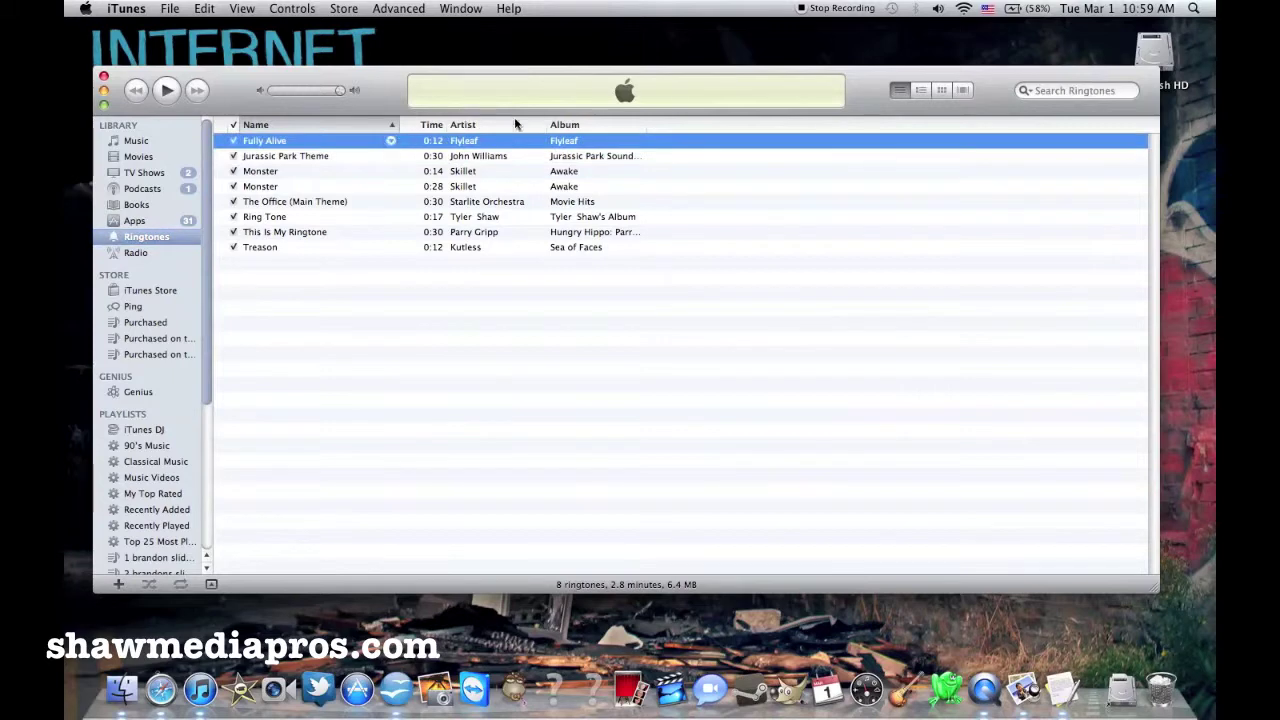